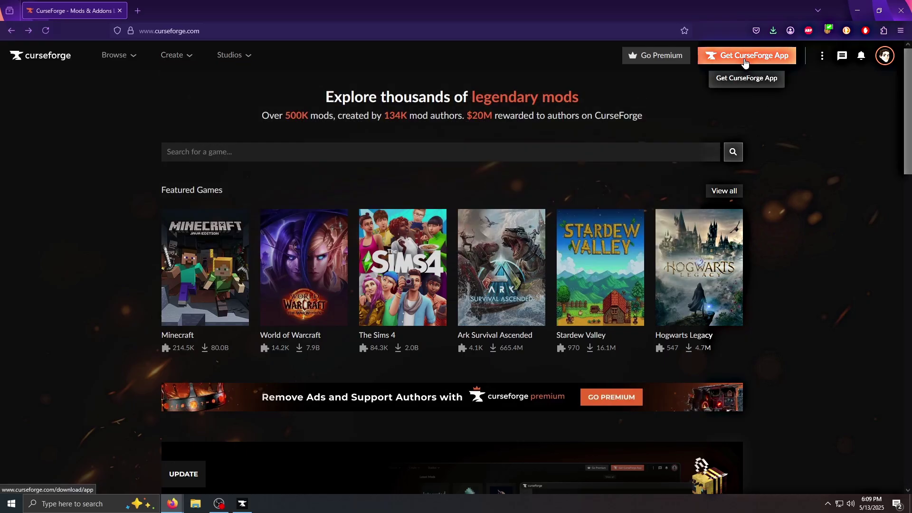
- Go to the Download CurseForge for Windows page from the curseforge.com header
click(744, 60)
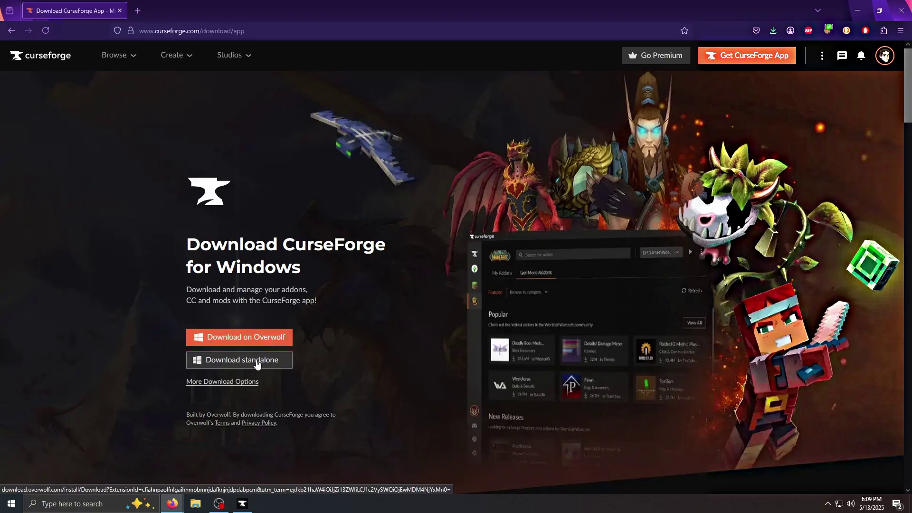
- In the CurseForge app, create a Minecraft Forge profile named 1 (1.21.5, Forge 55.0.14)
click(242, 504)
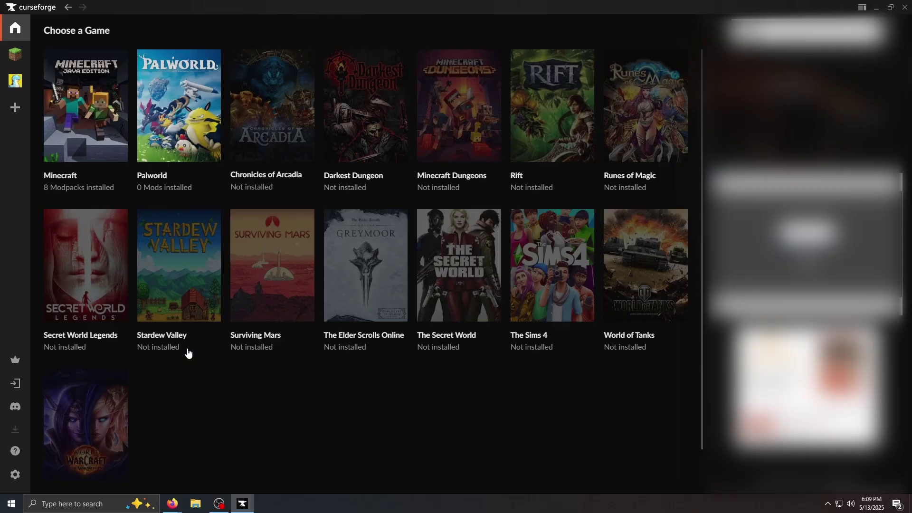
click(110, 112)
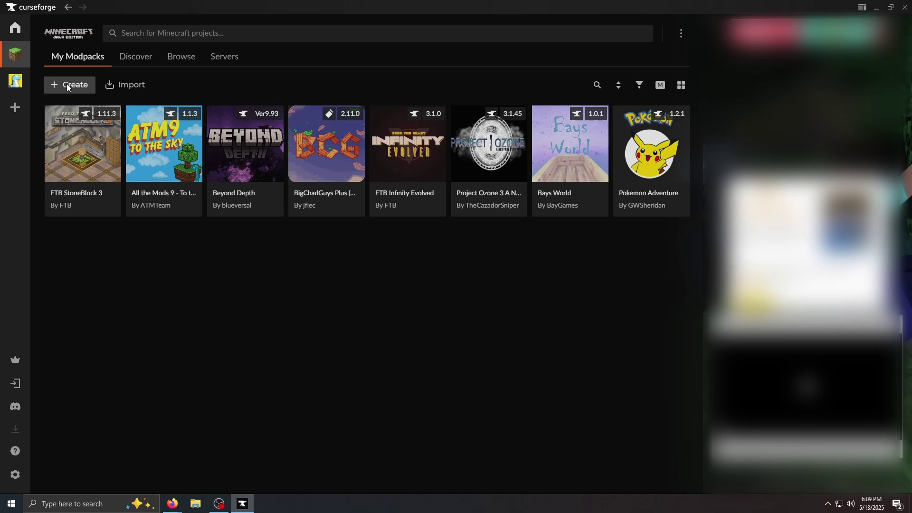
click(68, 84)
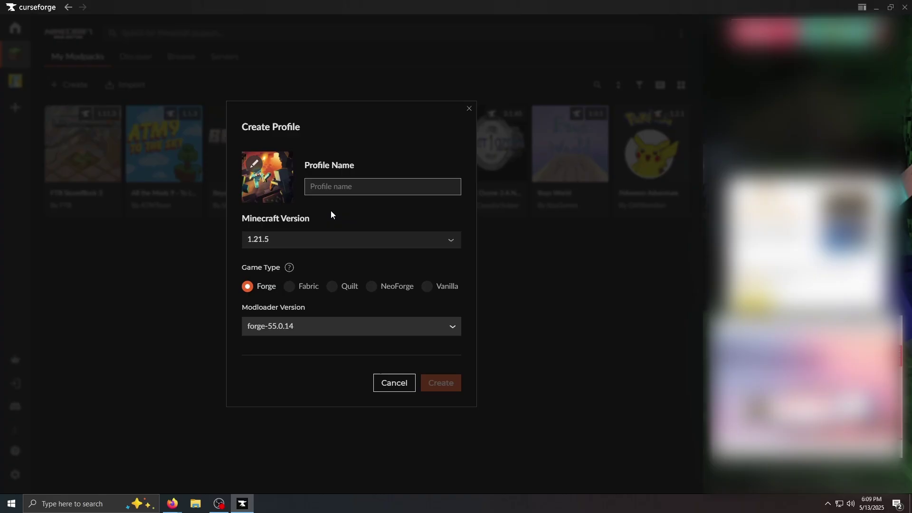
text(1)
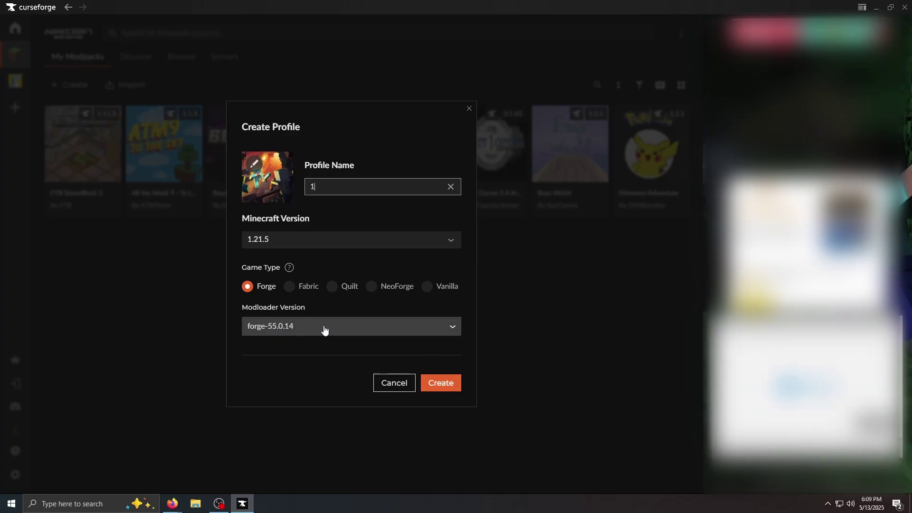
click(444, 386)
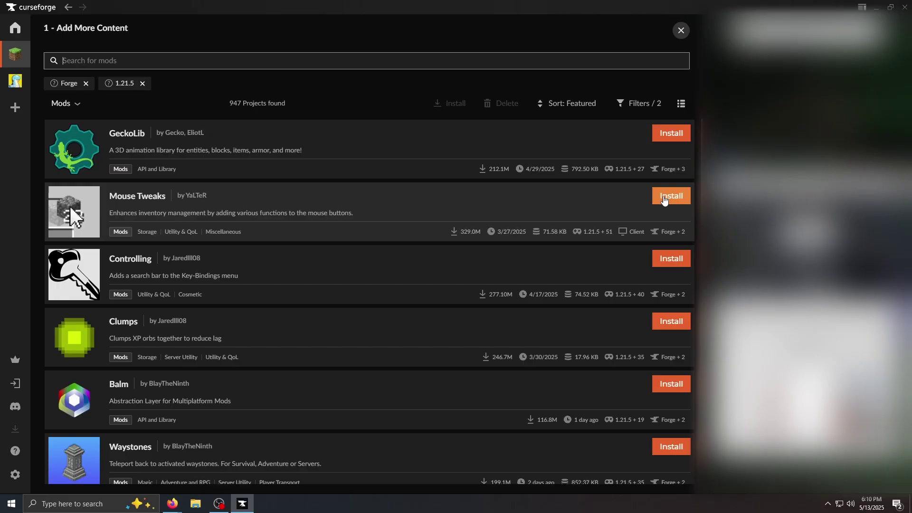
- Install Mouse Tweaks and Controlling, then filter to Food and install Cooking for Blockheads and Storage Delight
click(669, 200)
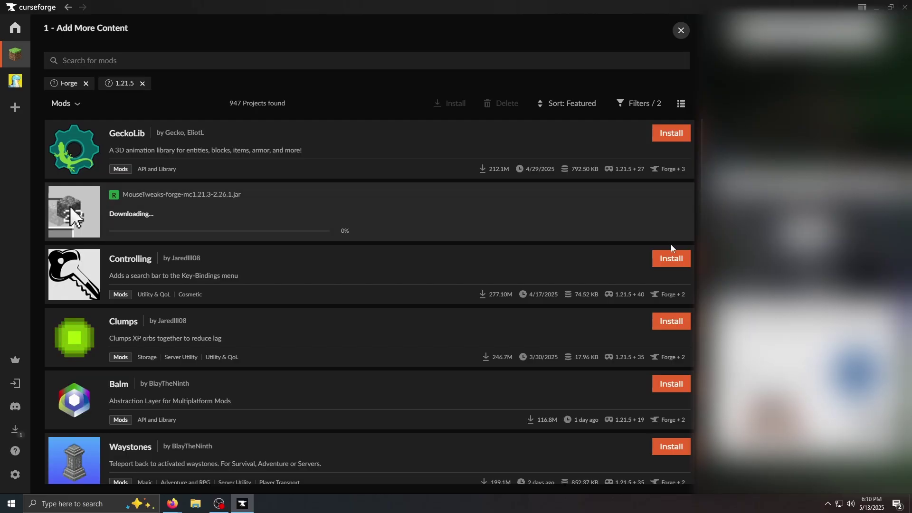
click(670, 260)
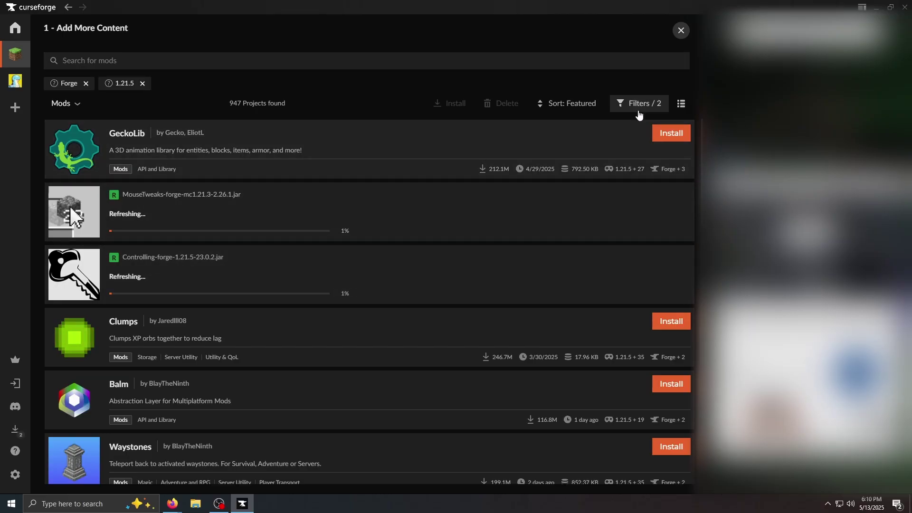
click(641, 108)
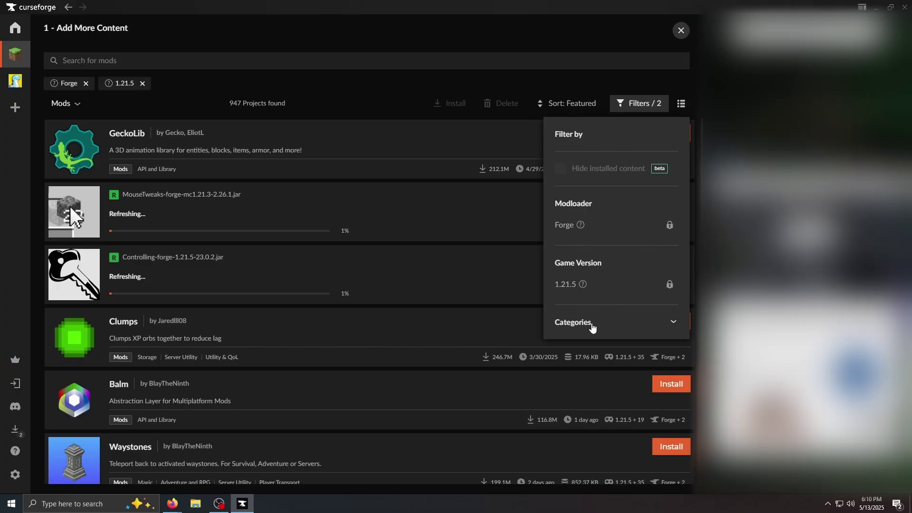
click(650, 323)
scroll(601, 346, down, 2)
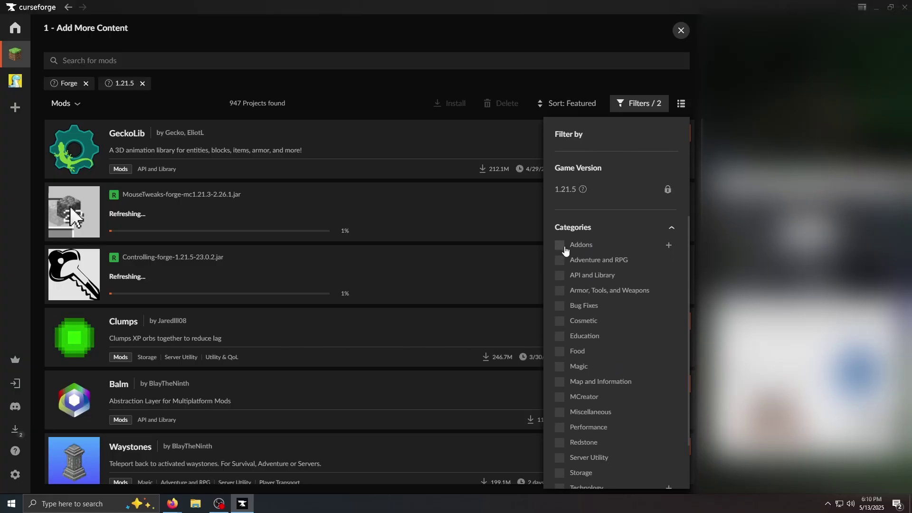
click(560, 352)
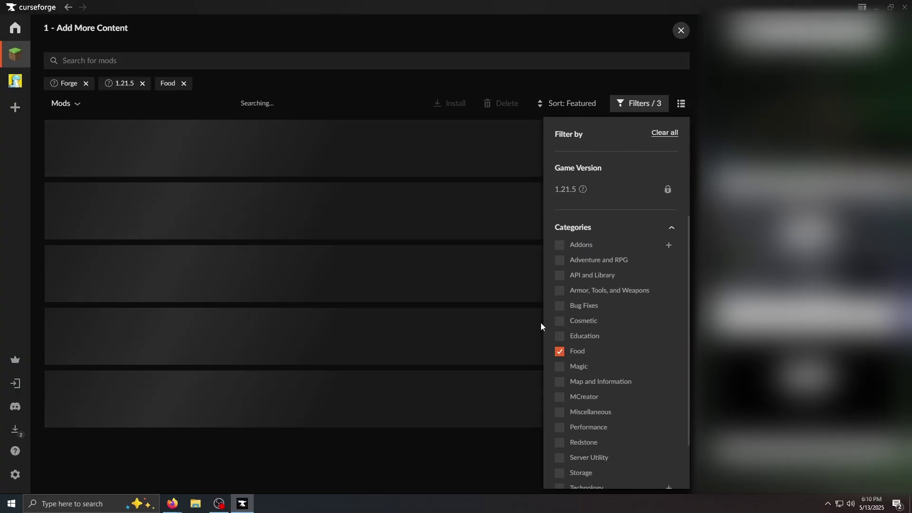
click(400, 109)
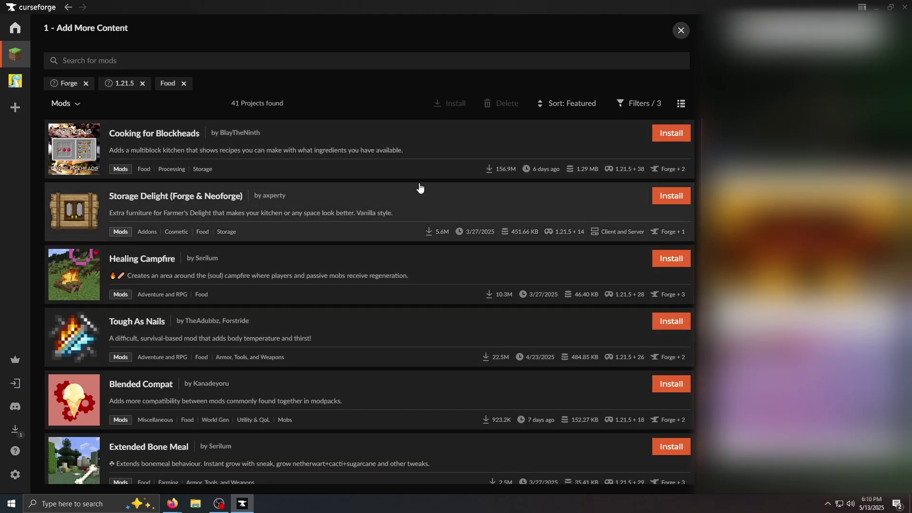
click(672, 134)
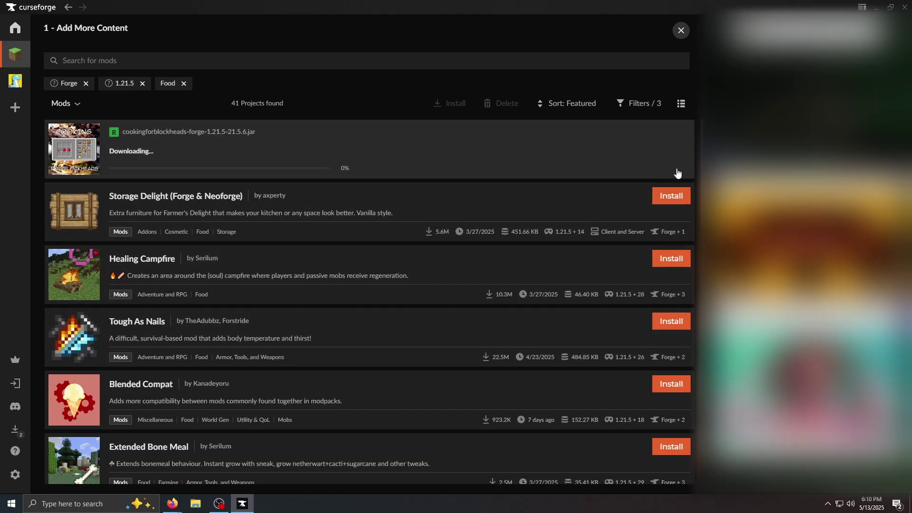
click(672, 196)
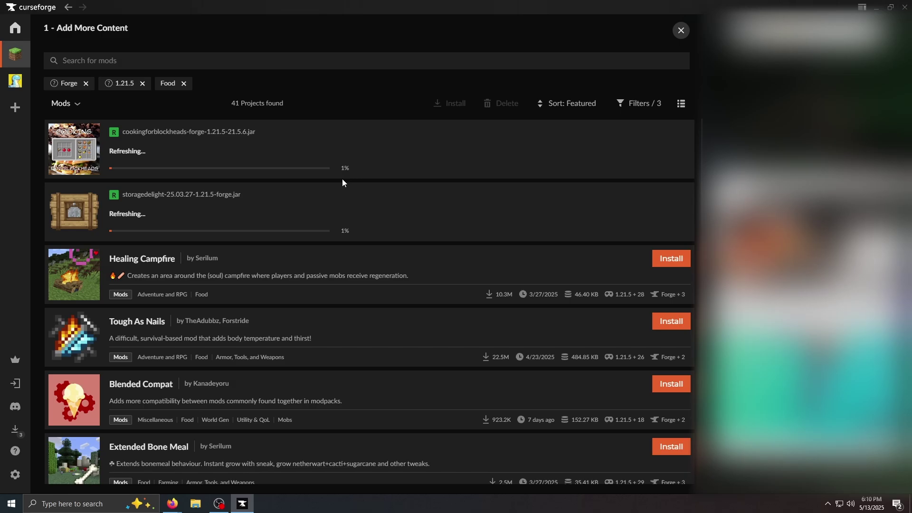
- Install the Stay True resource pack and return to profile 1's content list
click(68, 104)
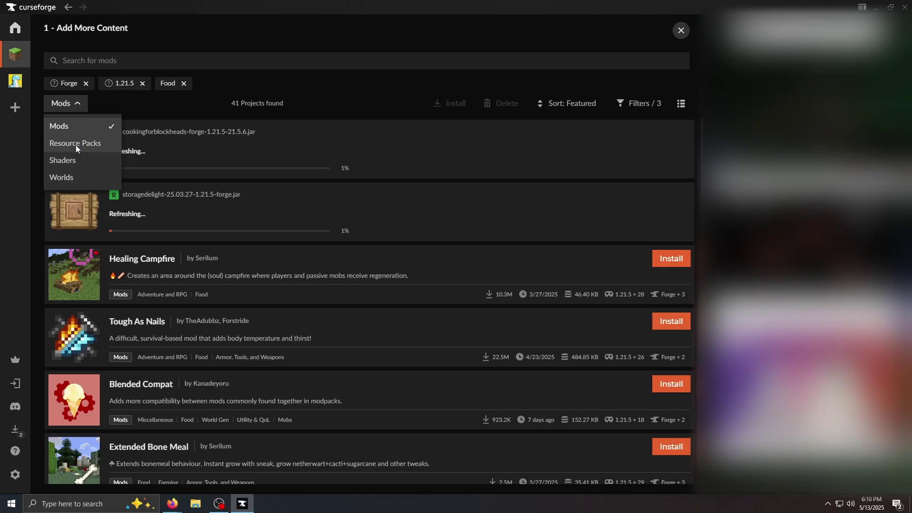
click(75, 144)
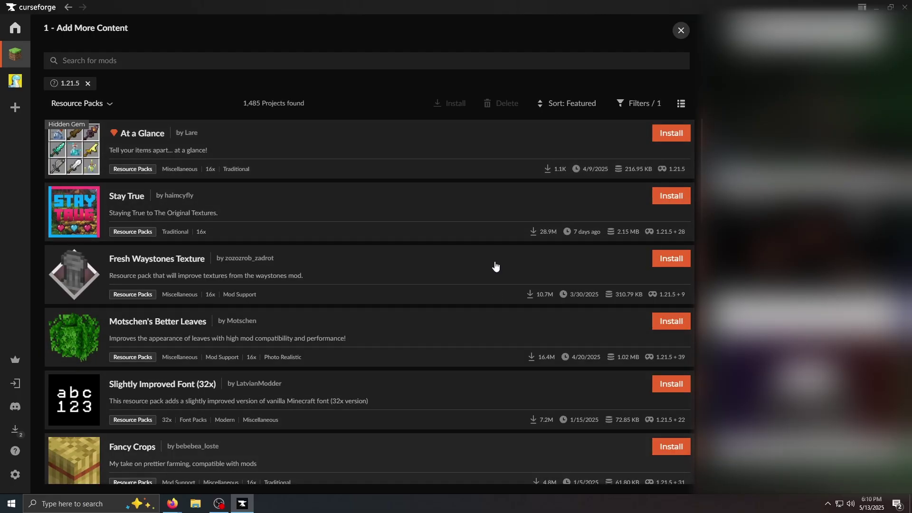
click(678, 200)
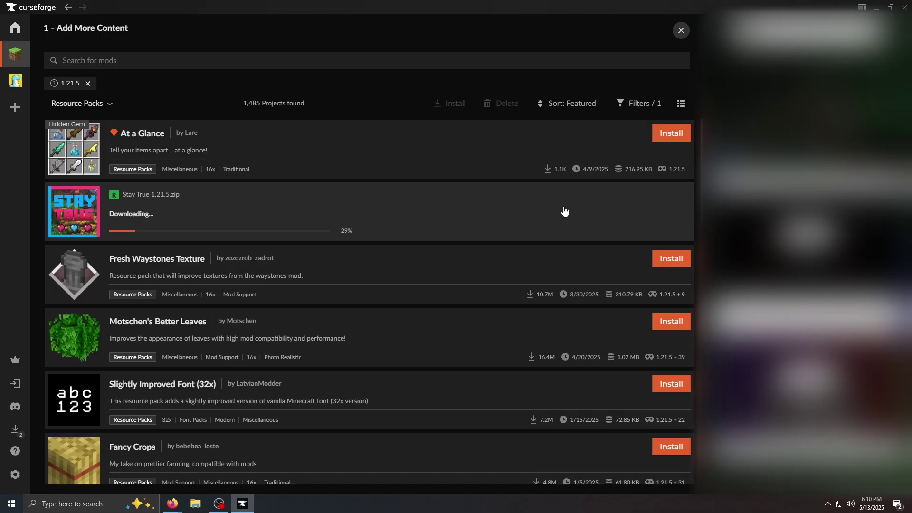
click(682, 31)
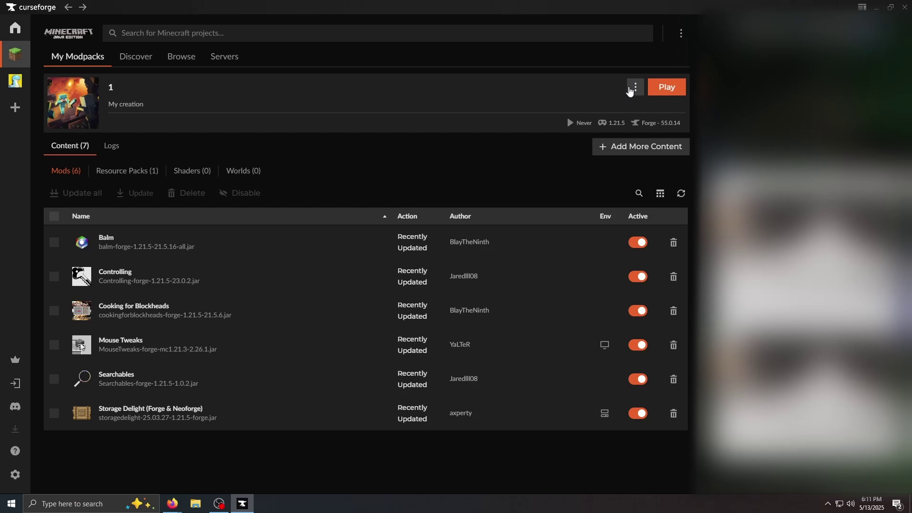
- Open profile 1's instance folder in File Explorer via its Open Folder action
click(635, 88)
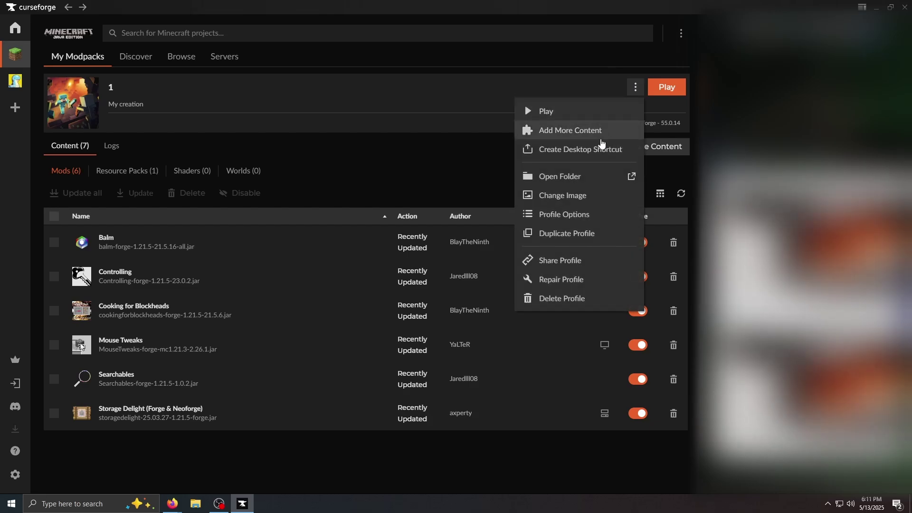
click(568, 176)
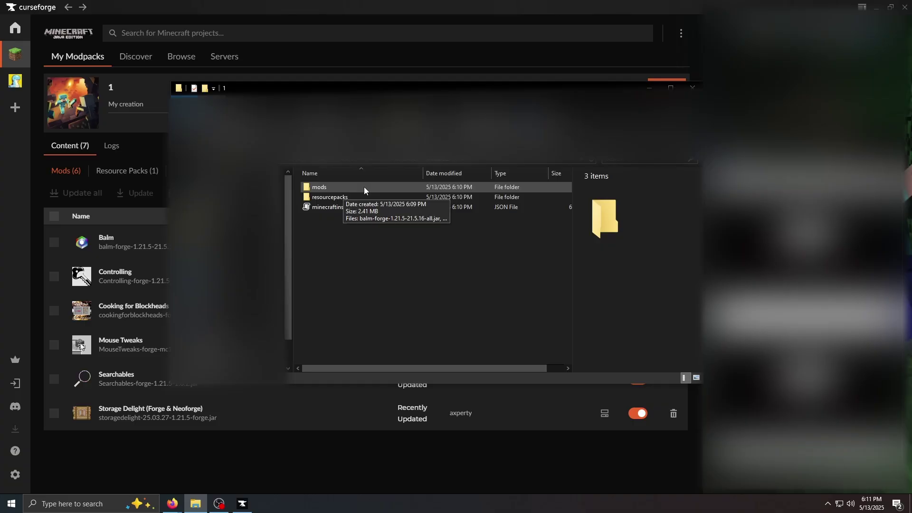
- Close the File Explorer window to return to profile 1's six-mod list
click(693, 87)
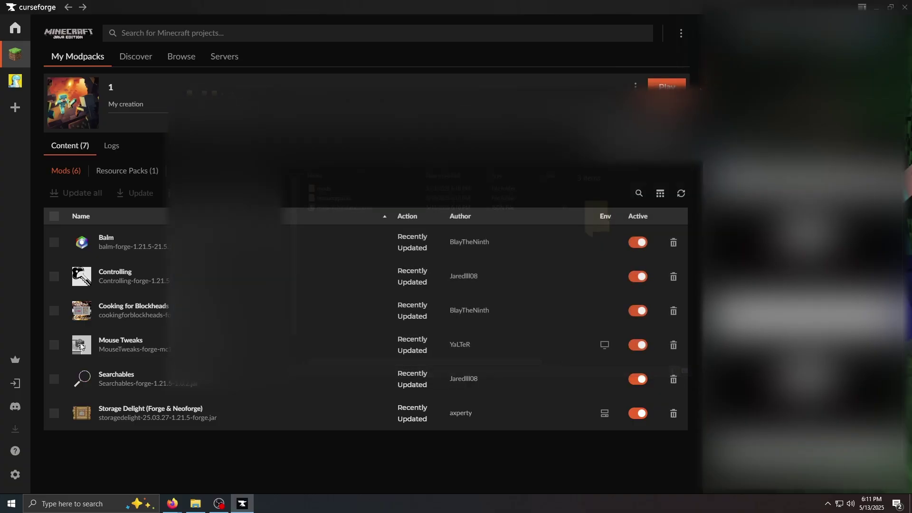